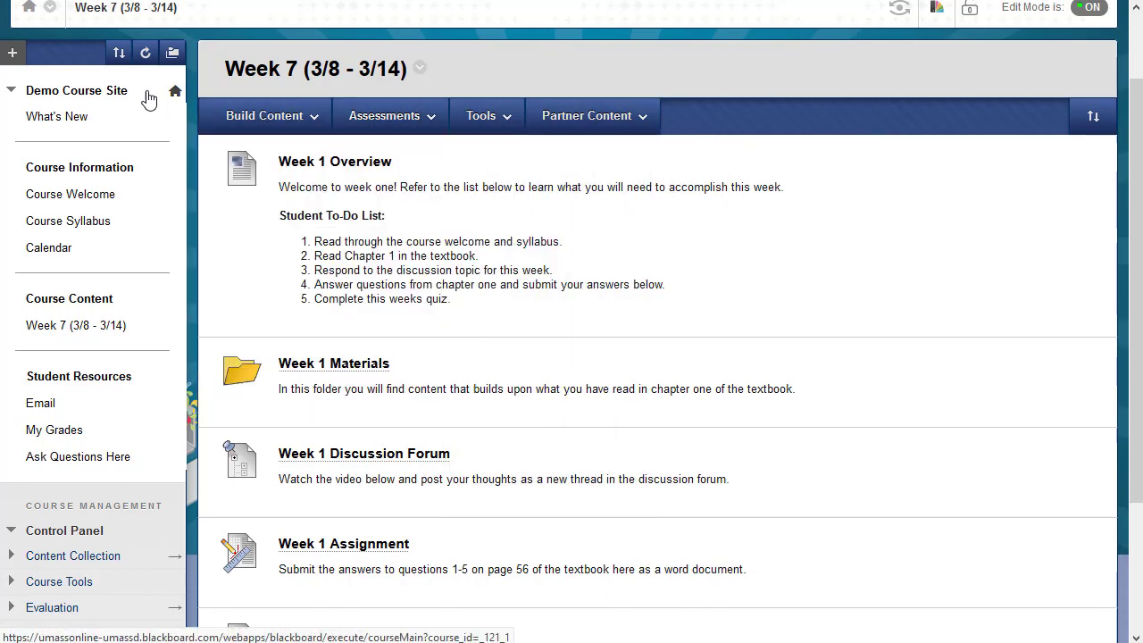
Step: Add a Zoom Pro tool link named "Live Classroom" to the course menu and make it available to users
{"action": "left_click", "coordinate": [12, 54]}
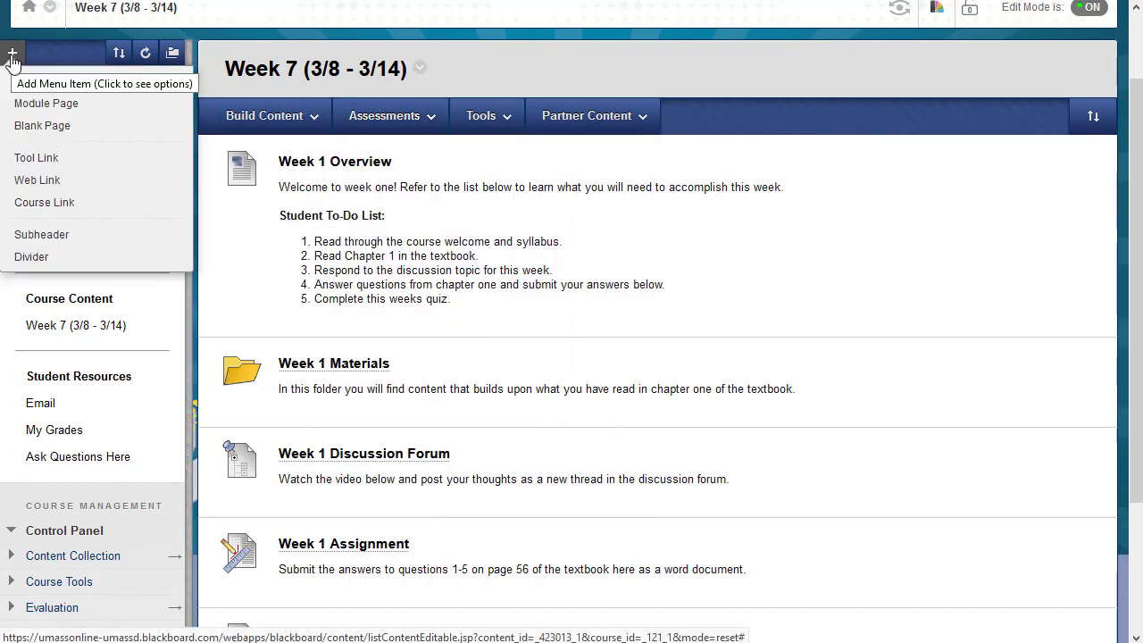
{"action": "left_click", "coordinate": [58, 161]}
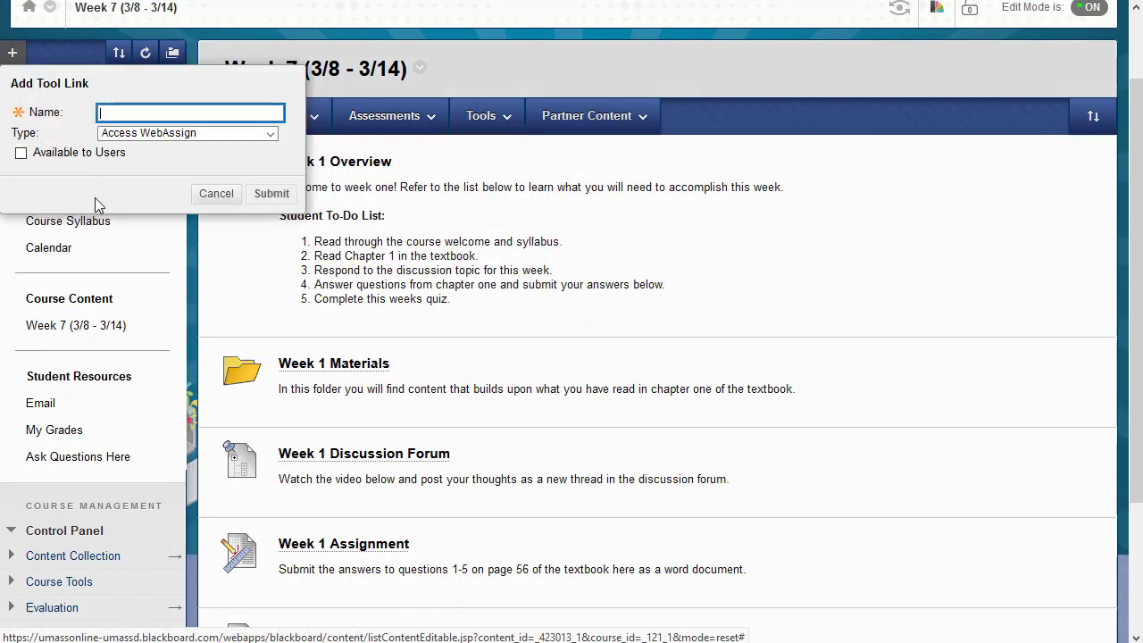
{"action": "left_click", "coordinate": [195, 134]}
{"action": "scroll", "coordinate": [225, 246], "scroll_direction": "down", "scroll_amount": 3}
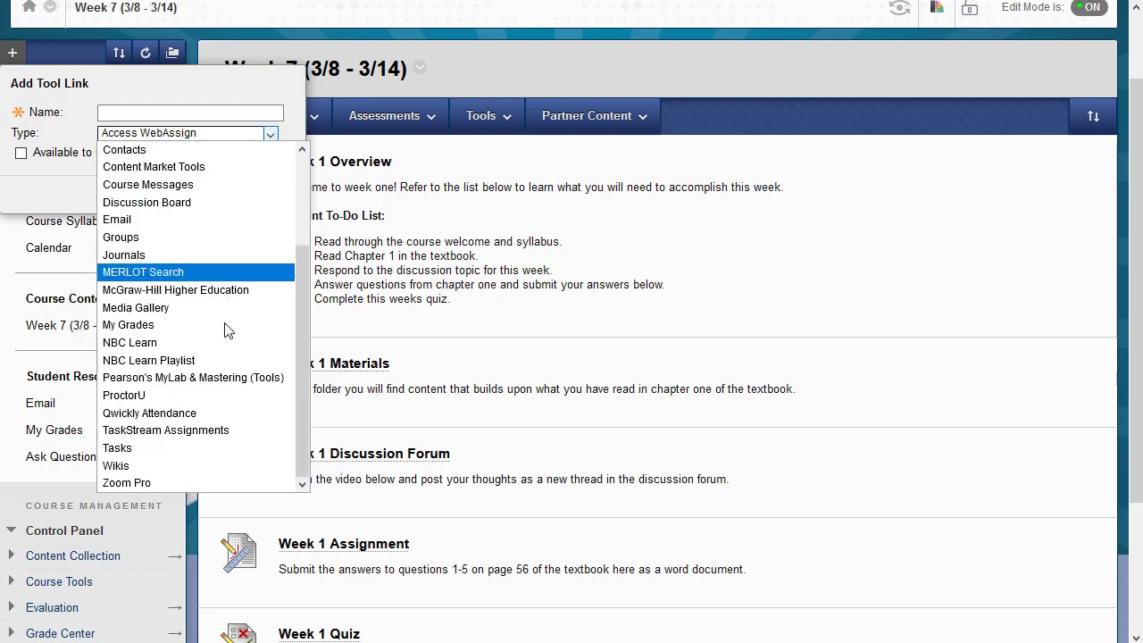
{"action": "left_click", "coordinate": [191, 483]}
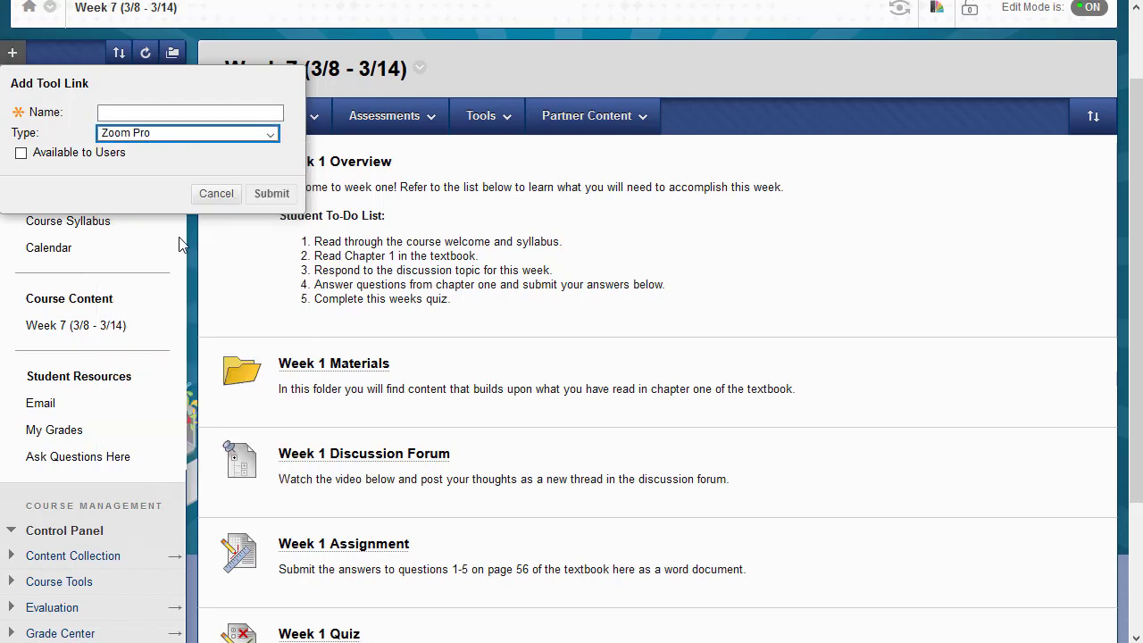
{"action": "left_click", "coordinate": [156, 112]}
{"action": "type", "text": "L"}
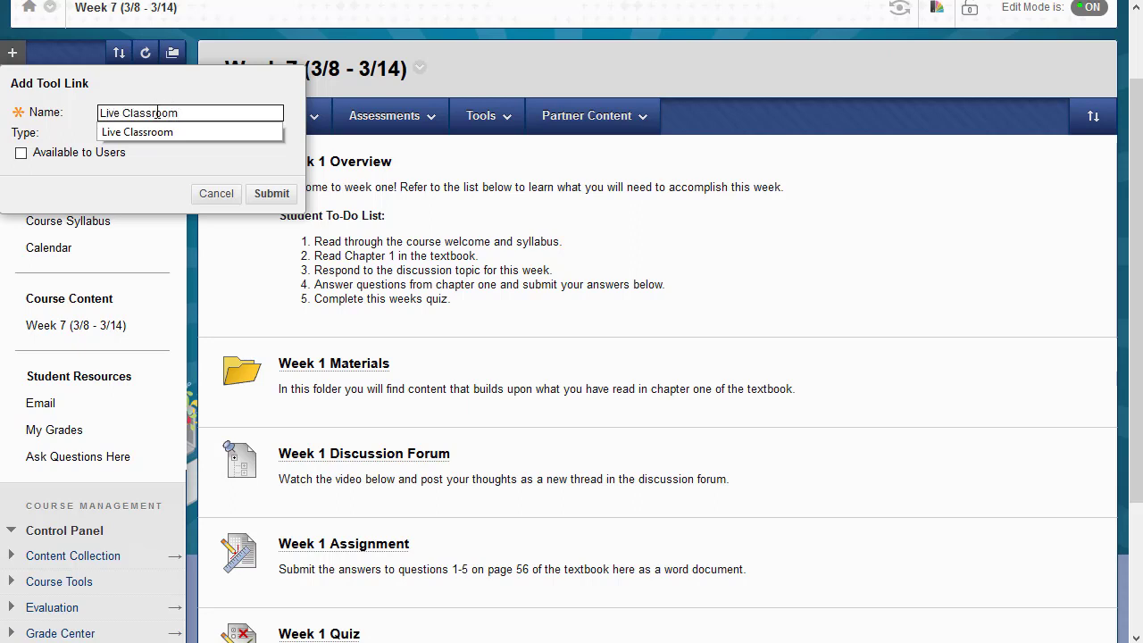
{"action": "type", "text": "ive Classroom"}
{"action": "left_click", "coordinate": [59, 159]}
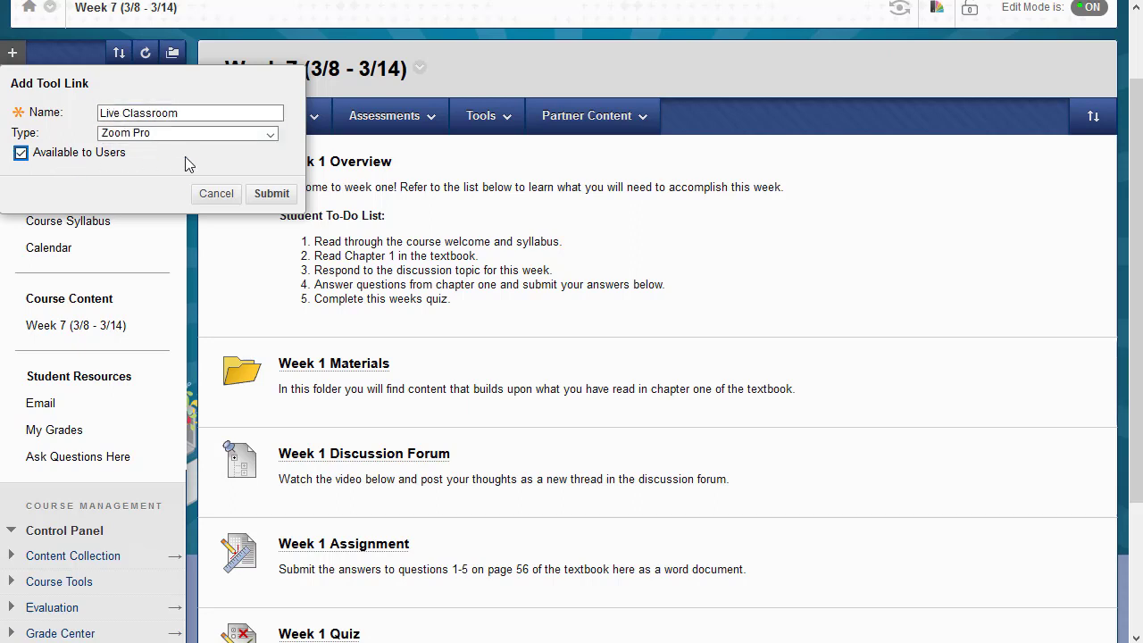
{"action": "left_click", "coordinate": [268, 199]}
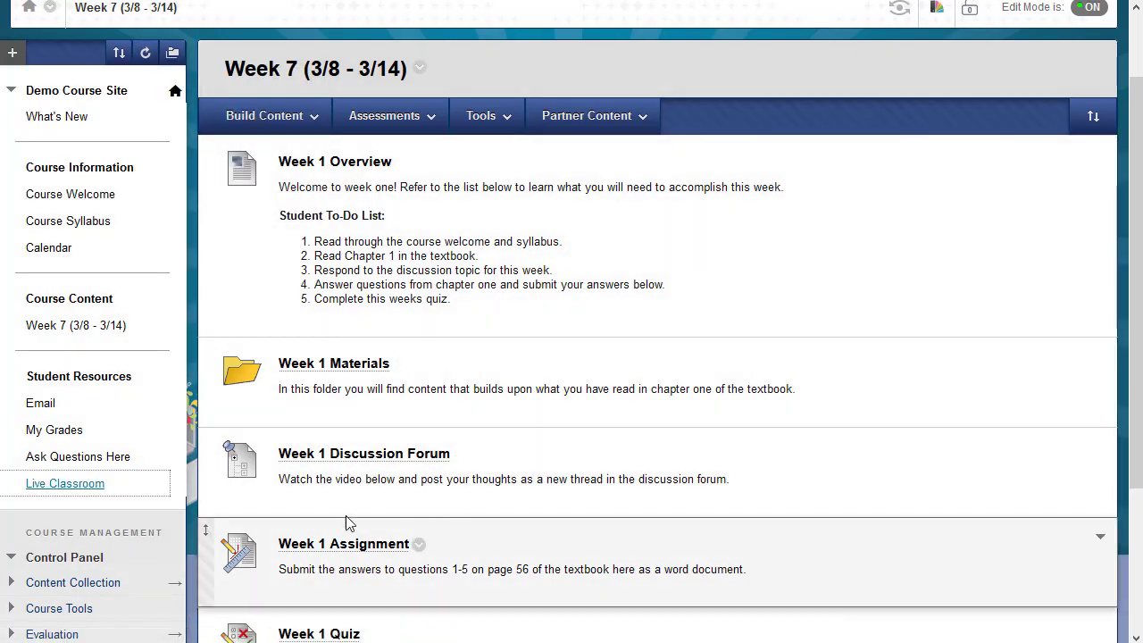
Step: Open Live Classroom from the course menu, return to the course page and reopen the link
{"action": "left_click", "coordinate": [93, 489]}
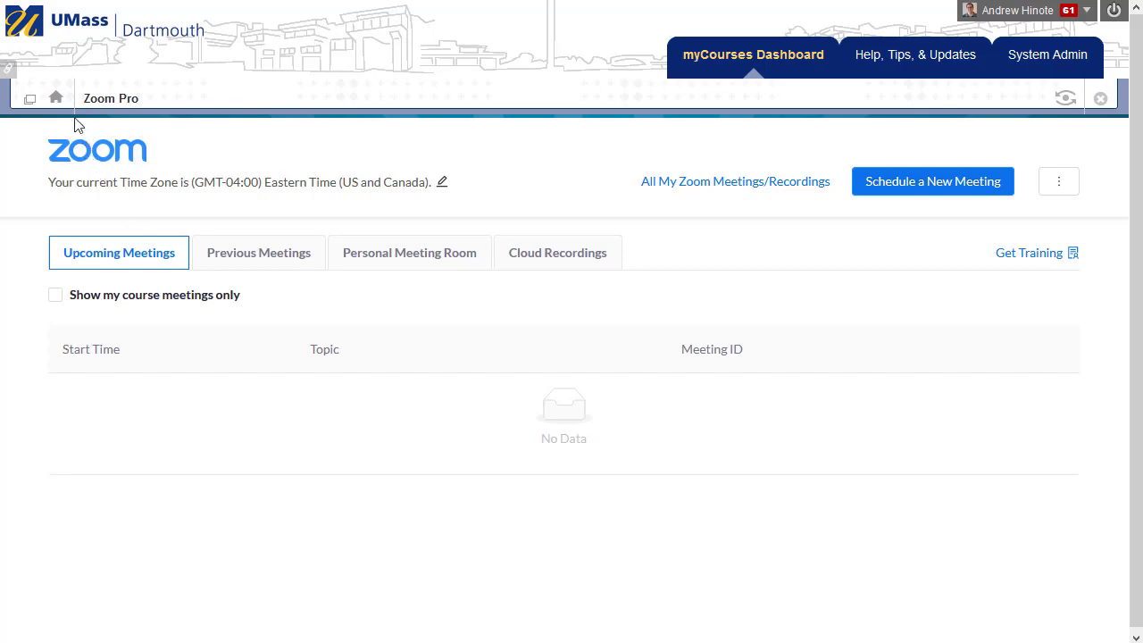
{"action": "left_click", "coordinate": [53, 97]}
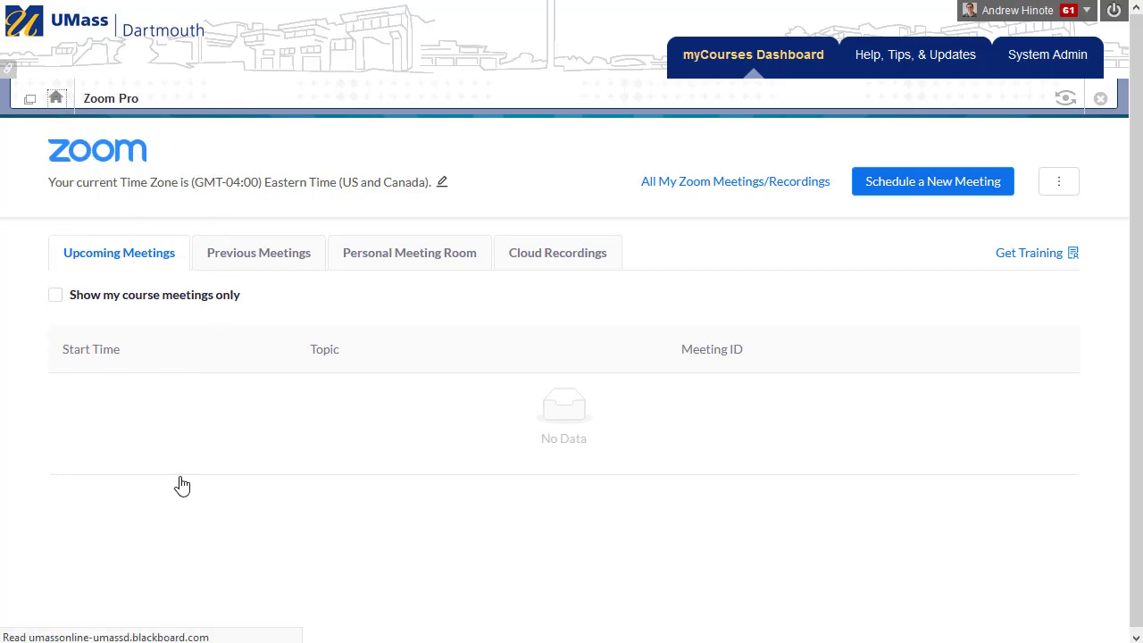
{"action": "left_click", "coordinate": [95, 580]}
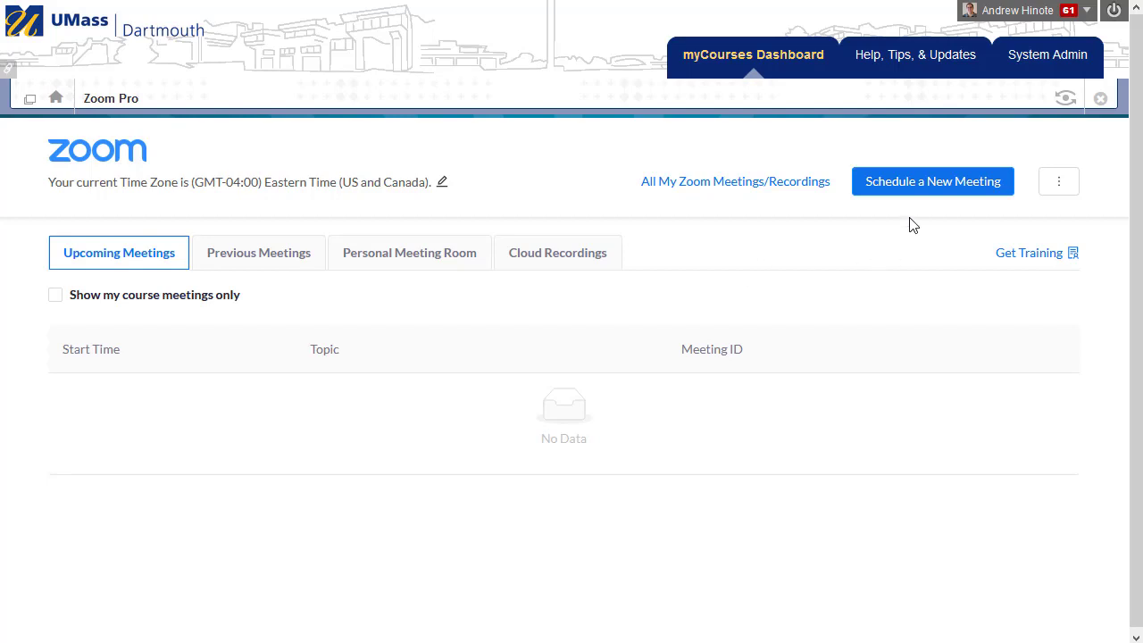
Step: Start scheduling a new Zoom meeting and replace its topic with "Tuesday at 11am"
{"action": "left_click", "coordinate": [922, 192]}
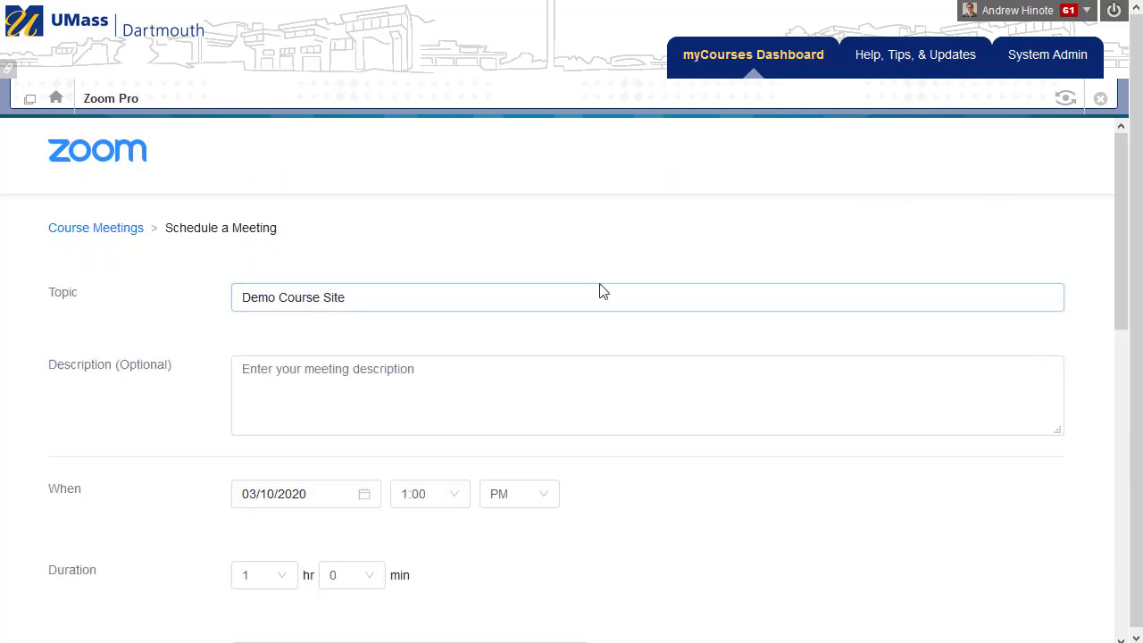
{"action": "left_click_drag", "start_coordinate": [467, 289], "coordinate": [322, 273]}
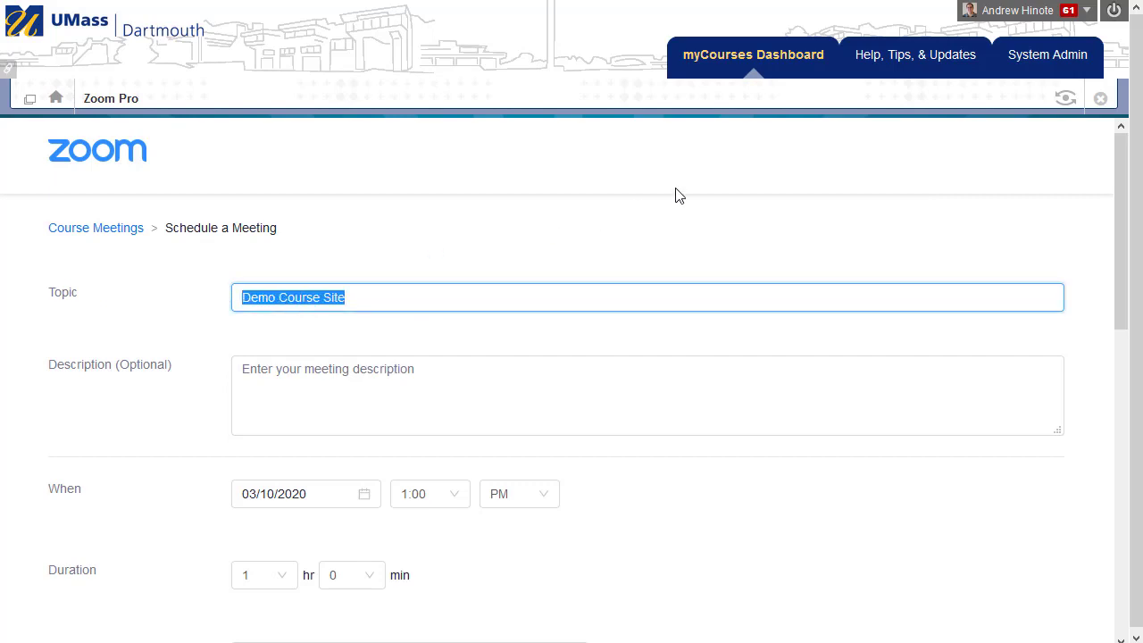
{"action": "scroll", "coordinate": [676, 195], "scroll_direction": "down", "scroll_amount": 1}
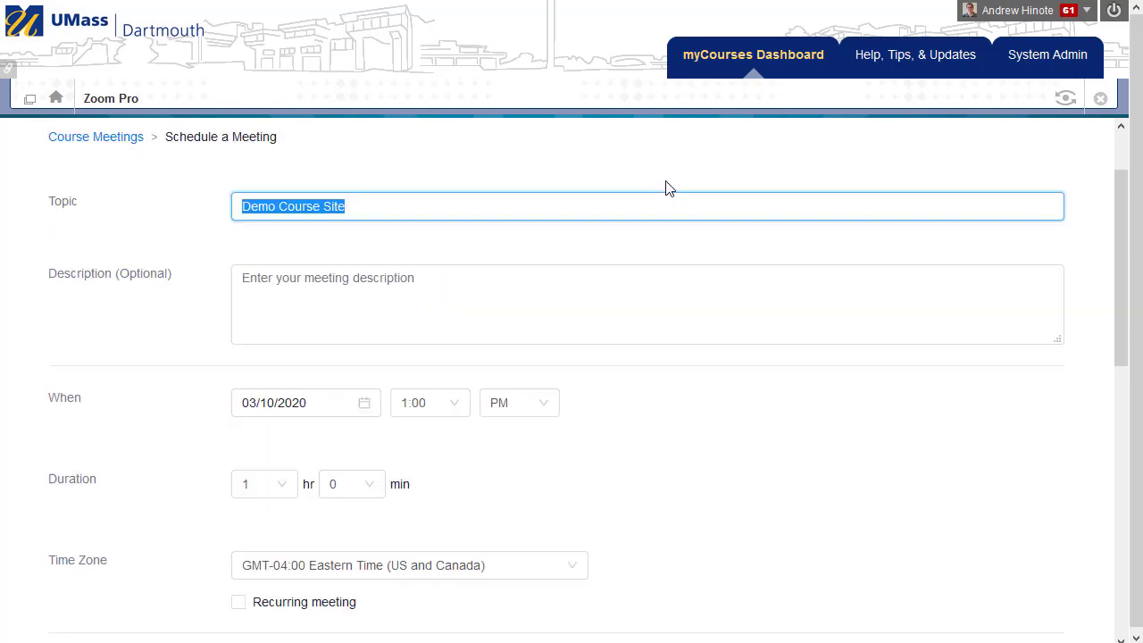
{"action": "type", "text": "Tuesday at 11am"}
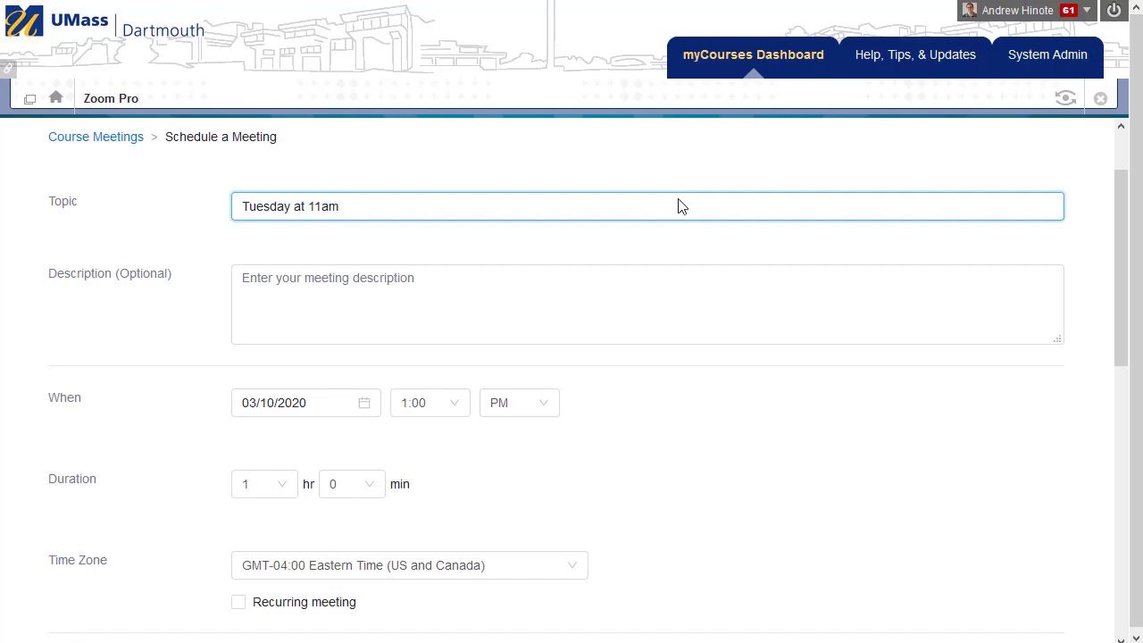
Step: Set the meeting's date to 03/17/2020 and its start time to 11:00 AM
{"action": "scroll", "coordinate": [340, 362], "scroll_direction": "down", "scroll_amount": 1}
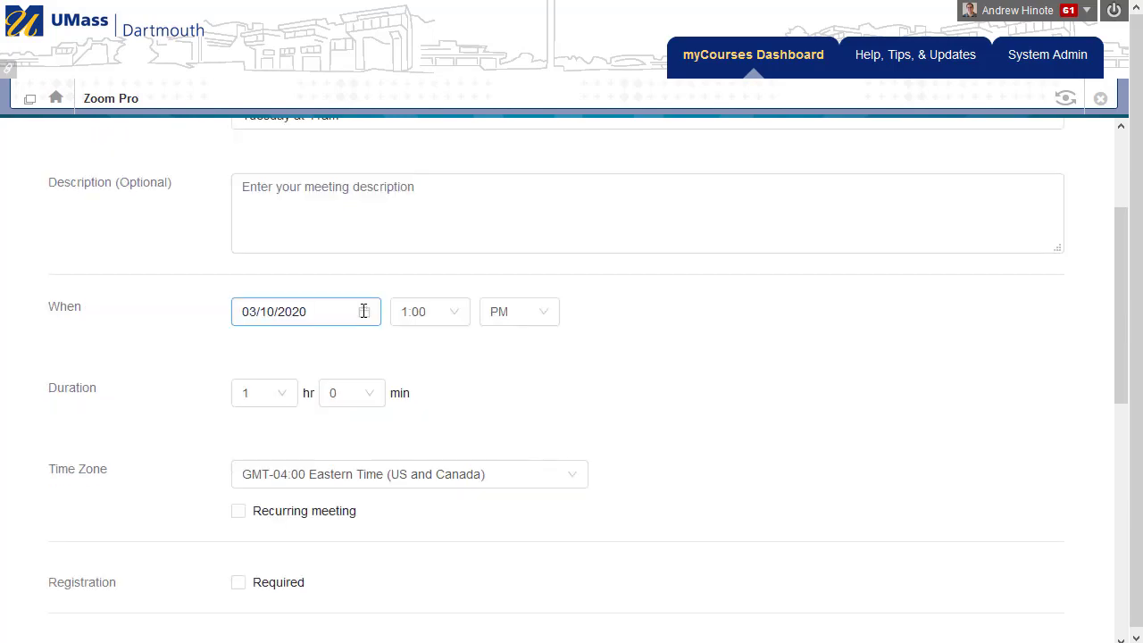
{"action": "left_click", "coordinate": [363, 311]}
{"action": "left_click", "coordinate": [327, 462]}
{"action": "left_click", "coordinate": [452, 320]}
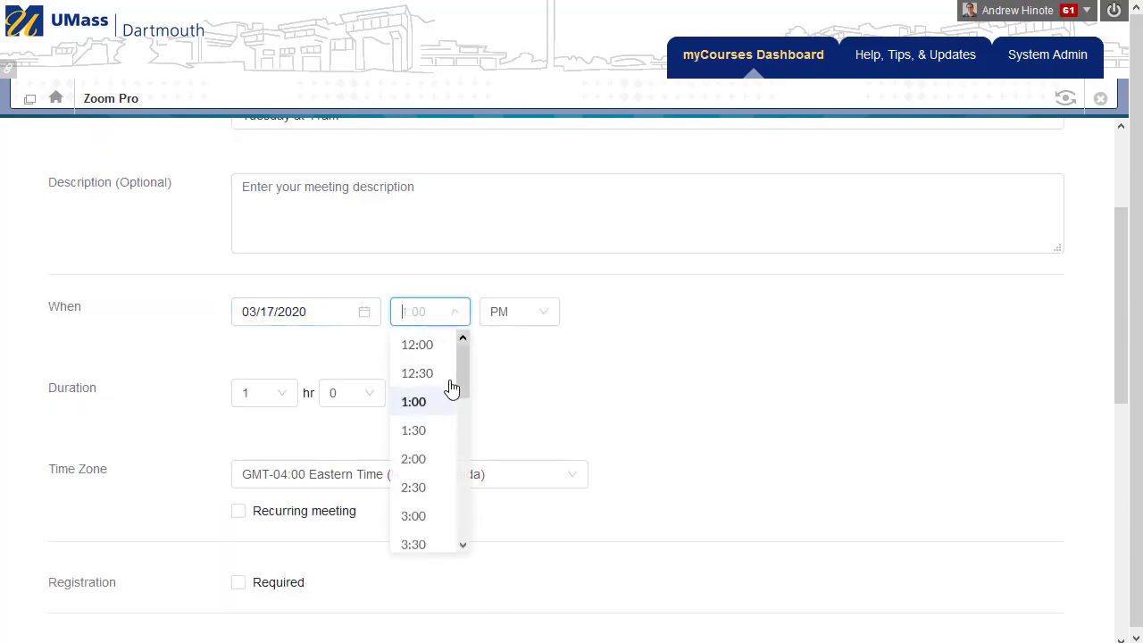
{"action": "scroll", "coordinate": [434, 356], "scroll_direction": "up", "scroll_amount": 1}
{"action": "scroll", "coordinate": [422, 527], "scroll_direction": "down", "scroll_amount": 1}
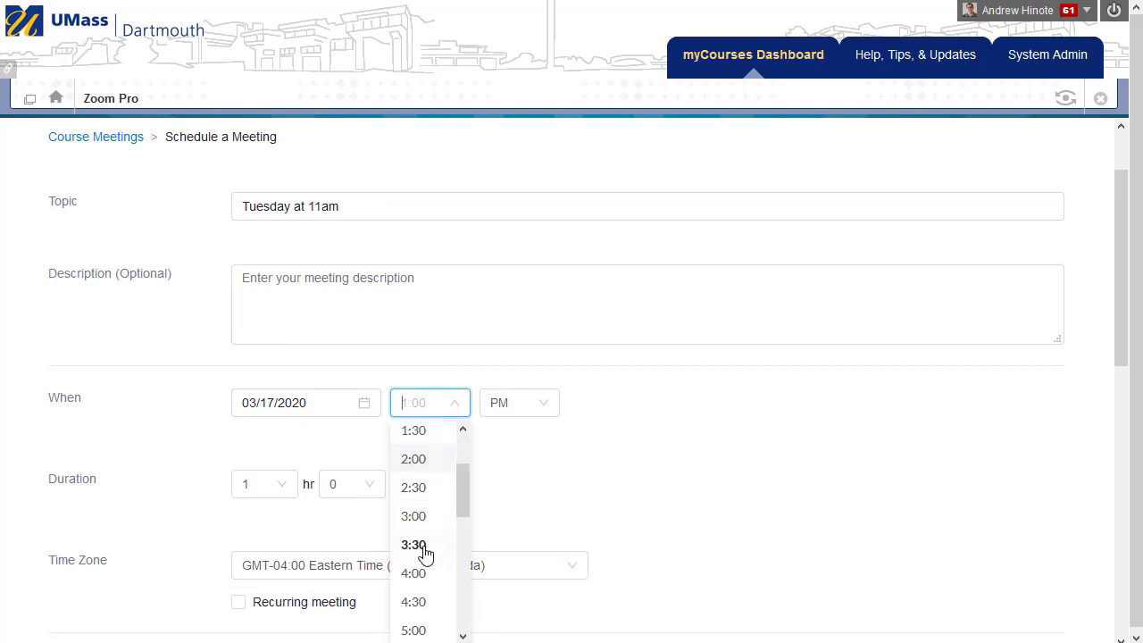
{"action": "scroll", "coordinate": [426, 549], "scroll_direction": "down", "scroll_amount": 4}
{"action": "left_click", "coordinate": [416, 602]}
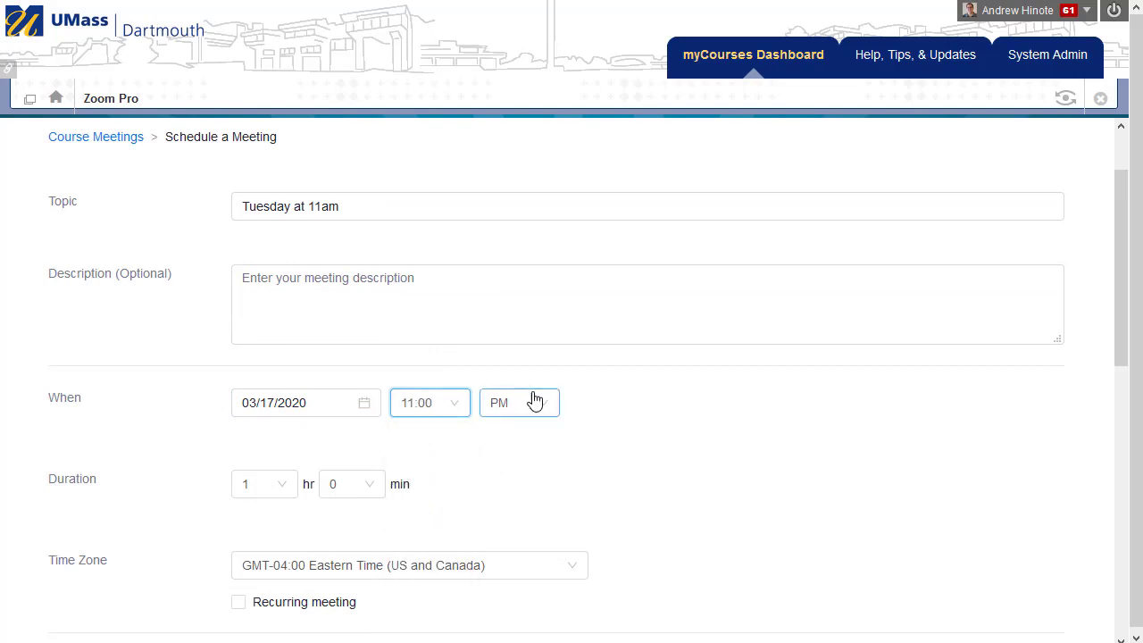
{"action": "left_click", "coordinate": [535, 403]}
{"action": "left_click", "coordinate": [521, 434]}
Step: Set the meeting's duration to 2 hr and save the meeting
{"action": "scroll", "coordinate": [595, 408], "scroll_direction": "down", "scroll_amount": 3}
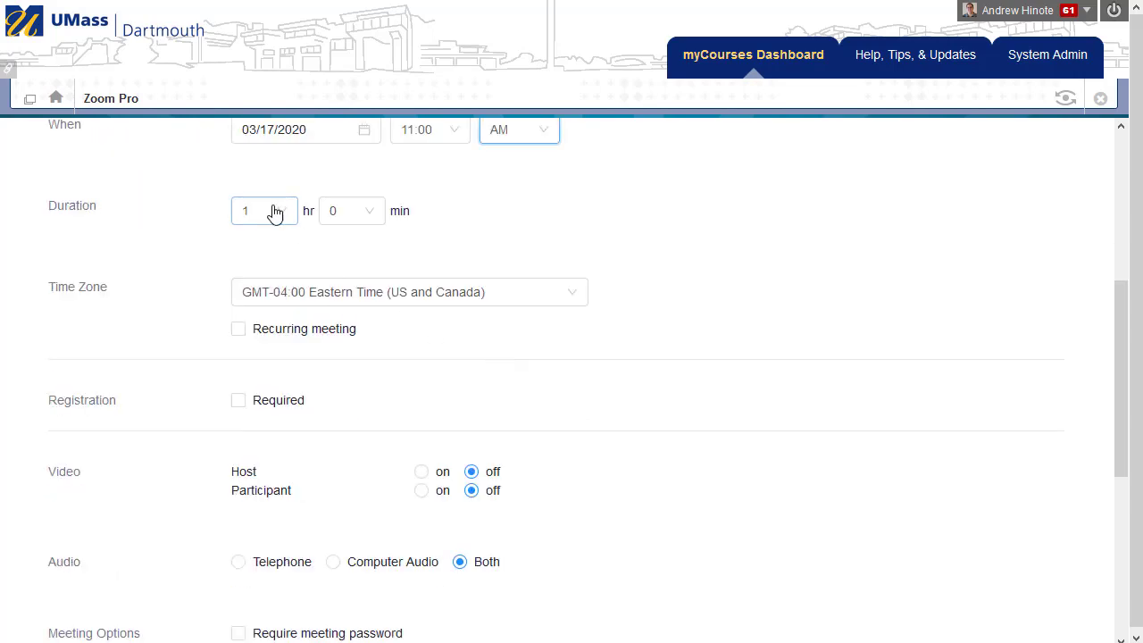
{"action": "left_click", "coordinate": [275, 211]}
{"action": "left_click", "coordinate": [257, 306]}
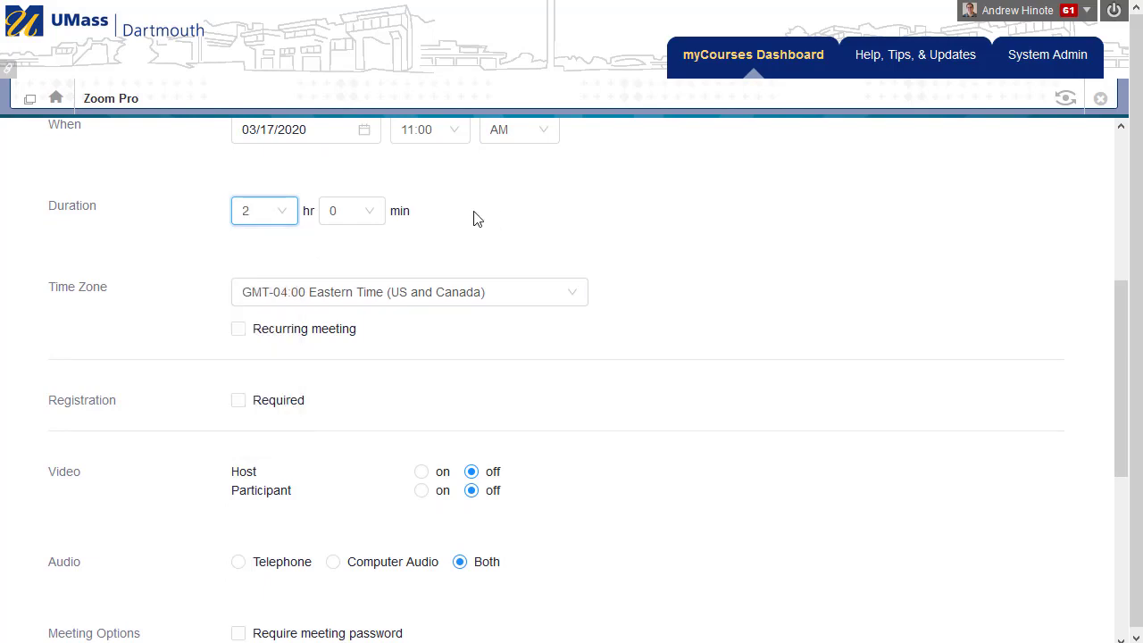
{"action": "scroll", "coordinate": [615, 218], "scroll_direction": "down", "scroll_amount": 4}
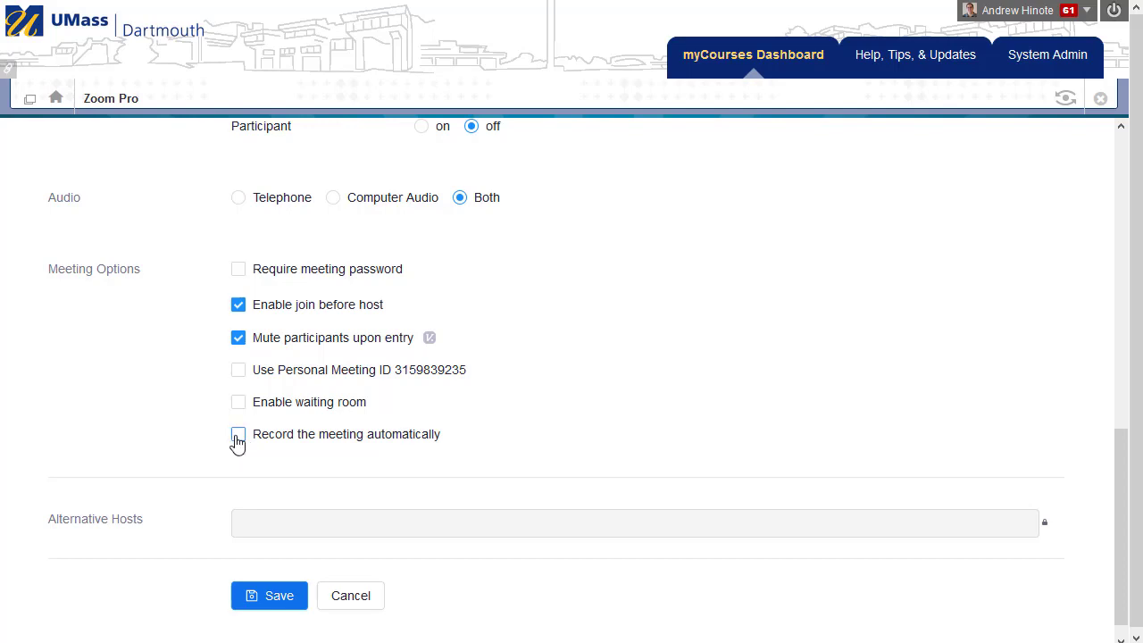
{"action": "left_click", "coordinate": [268, 597]}
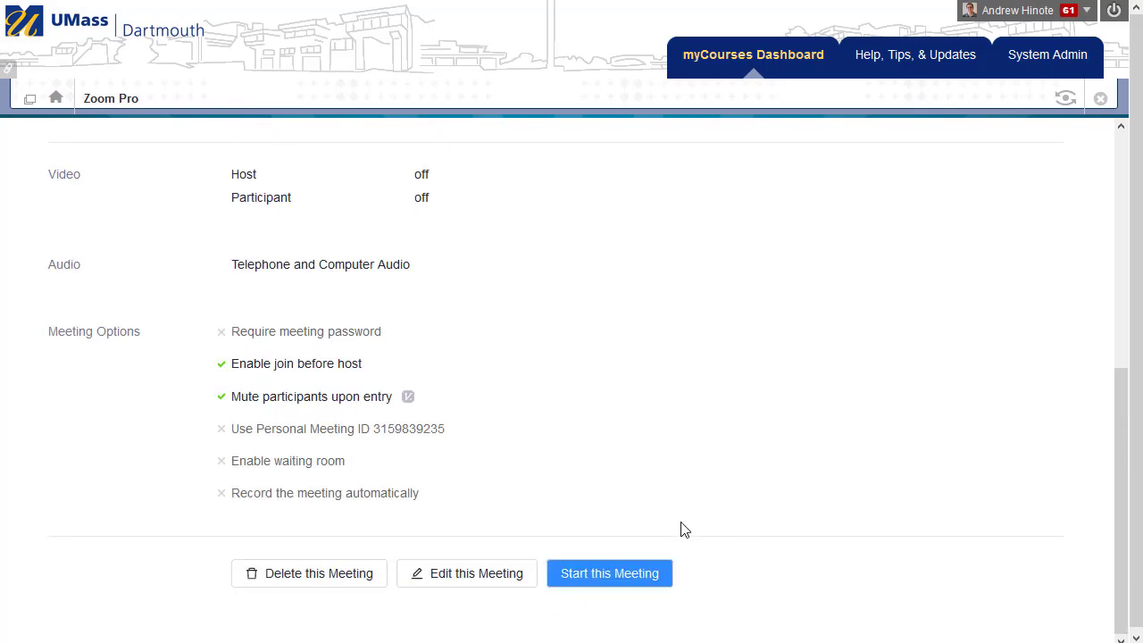
Step: Return to the upcoming meetings list through Live Classroom and start the "Tuesday at 11am" meeting
{"action": "scroll", "coordinate": [681, 530], "scroll_direction": "up", "scroll_amount": 5}
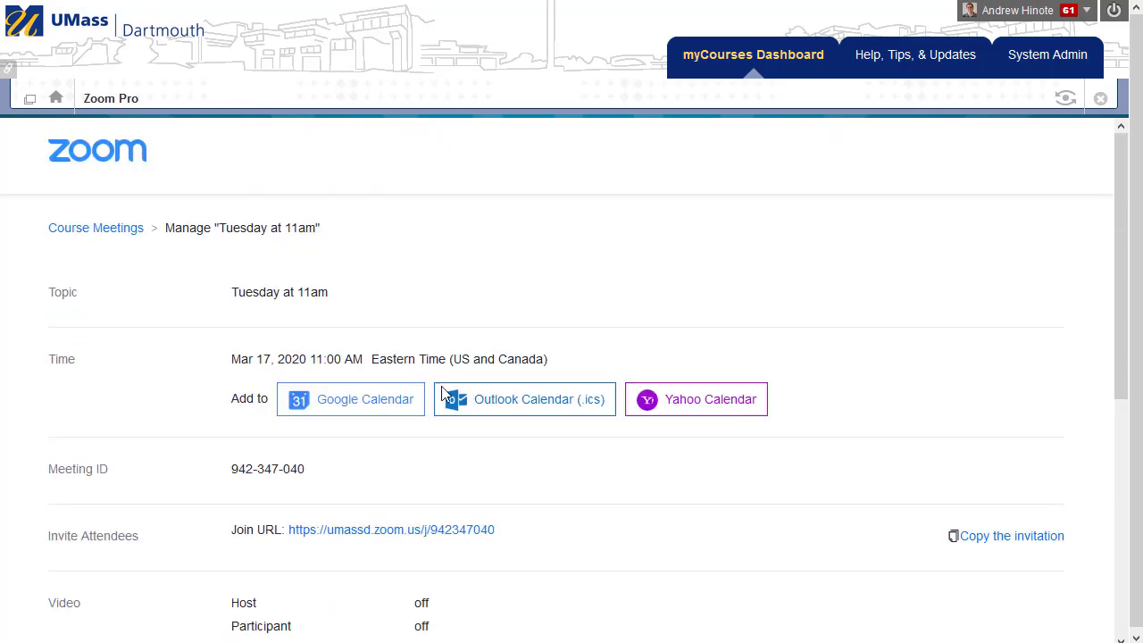
{"action": "left_click", "coordinate": [107, 231]}
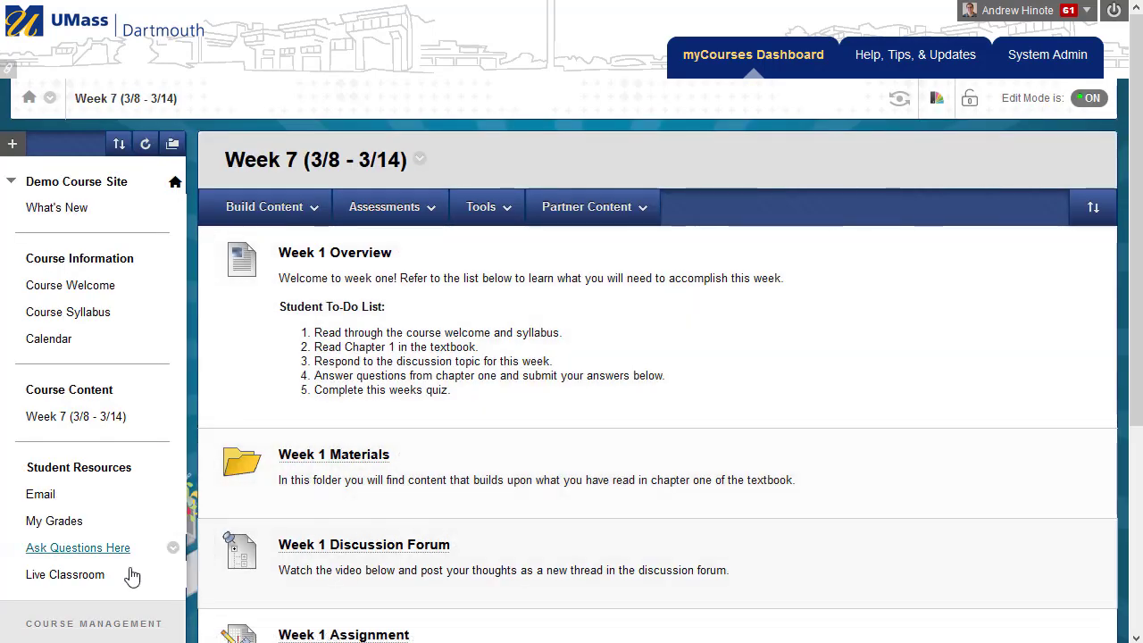
{"action": "left_click", "coordinate": [64, 576]}
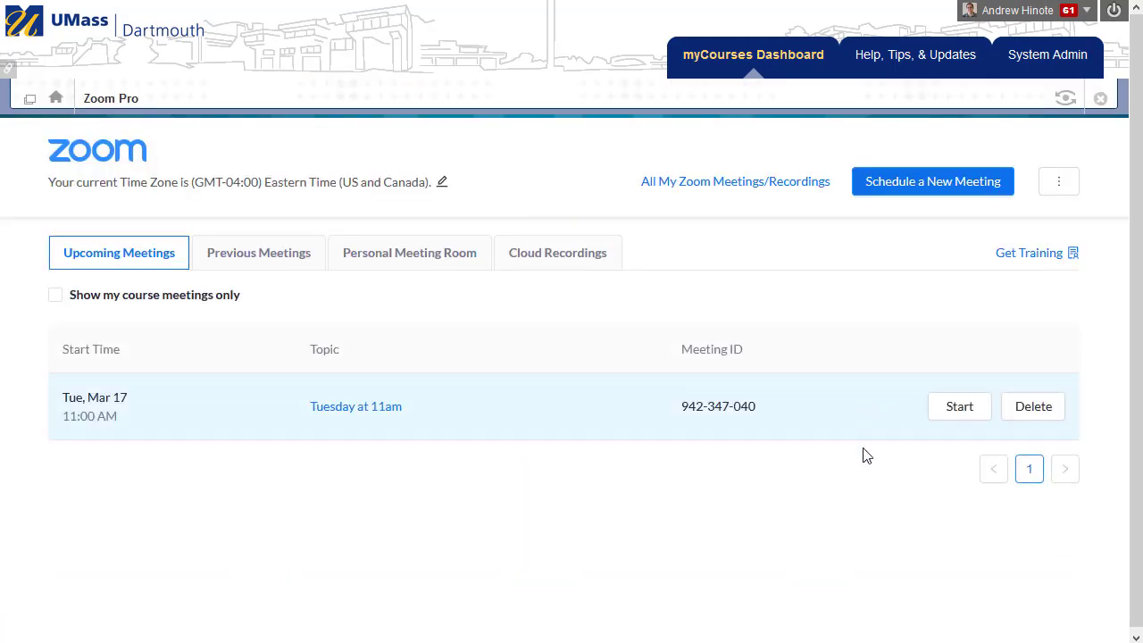
{"action": "left_click", "coordinate": [962, 410]}
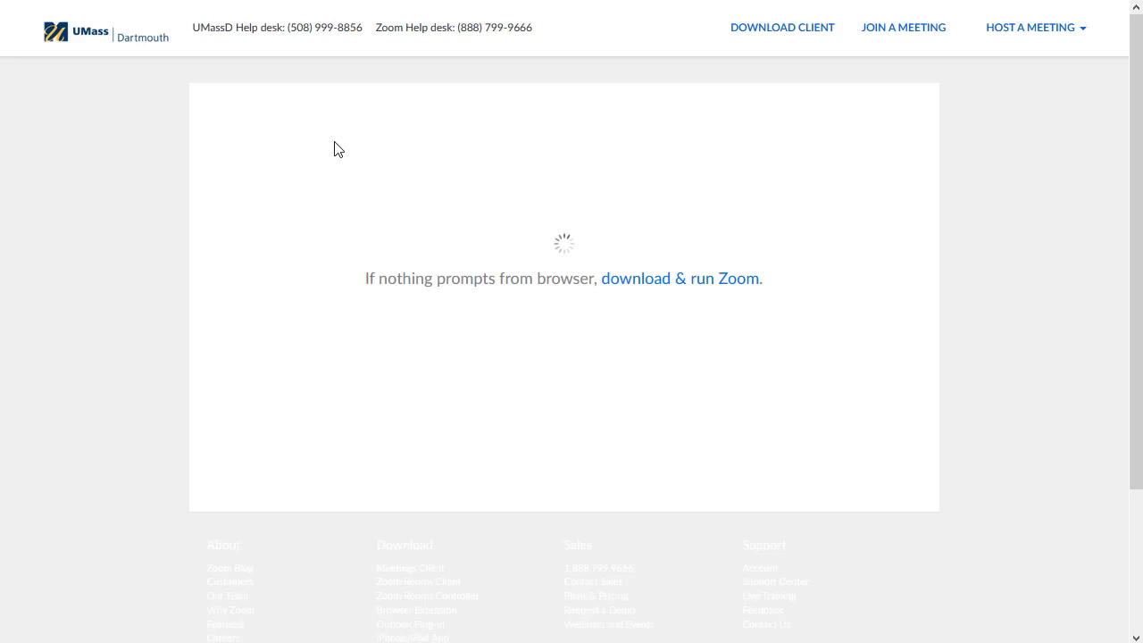
Step: Download the Zoom application file and run it from the Downloads folder to launch the meeting
{"action": "left_click", "coordinate": [648, 284]}
{"action": "left_click", "coordinate": [636, 340]}
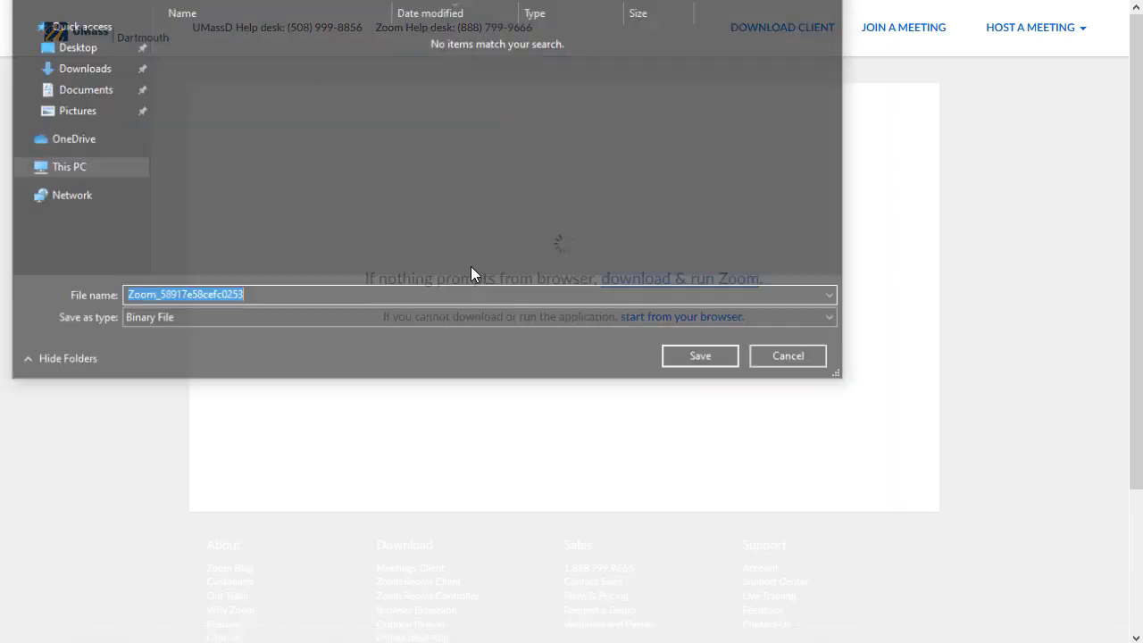
{"action": "left_click", "coordinate": [687, 355]}
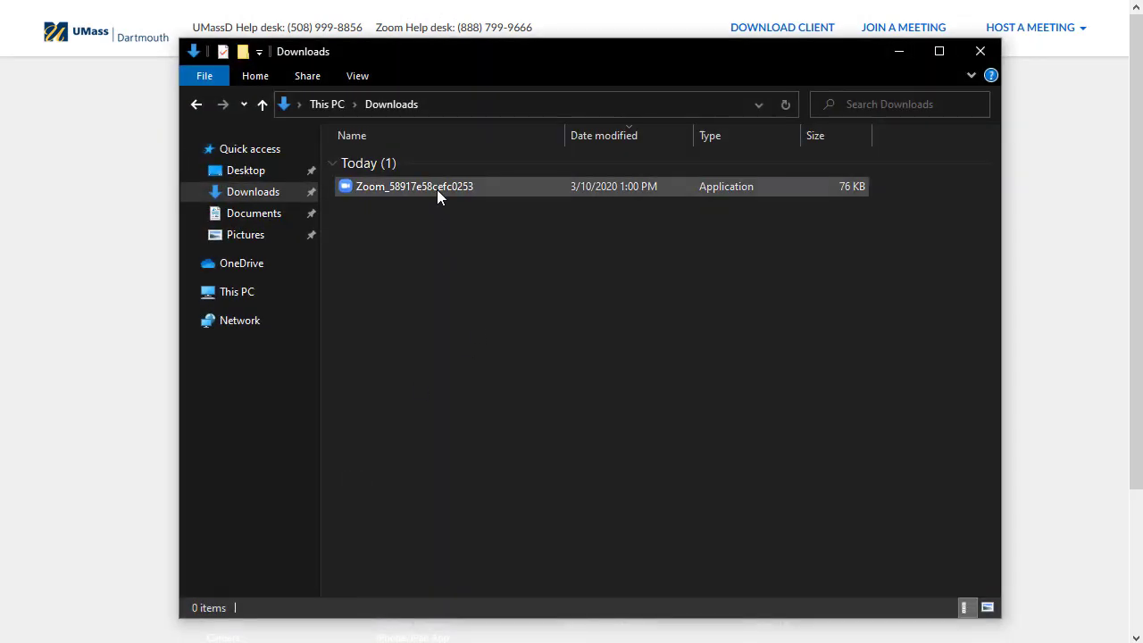
{"action": "double_click", "coordinate": [437, 190]}
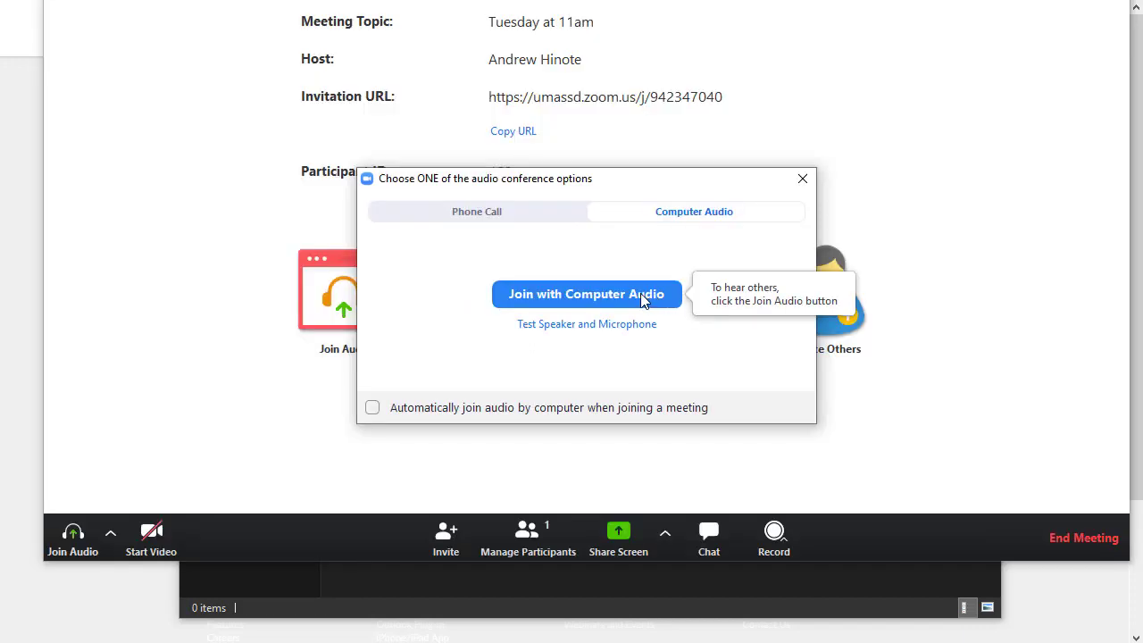
Step: Join the meeting with computer audio and mute the microphone
{"action": "left_click", "coordinate": [620, 302]}
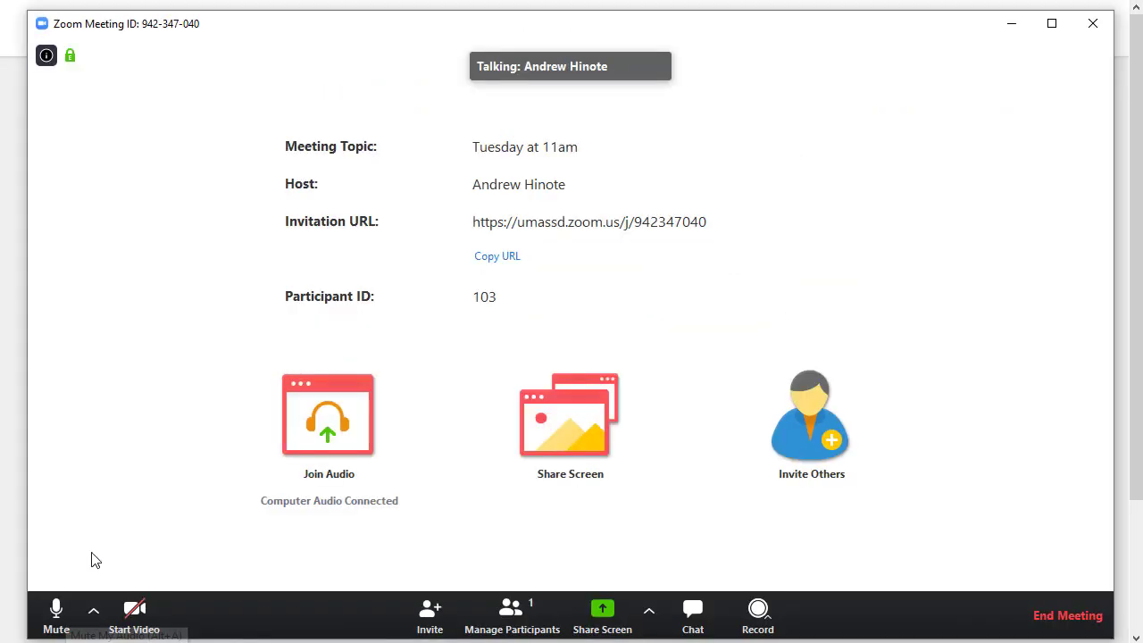
{"action": "left_click", "coordinate": [60, 619]}
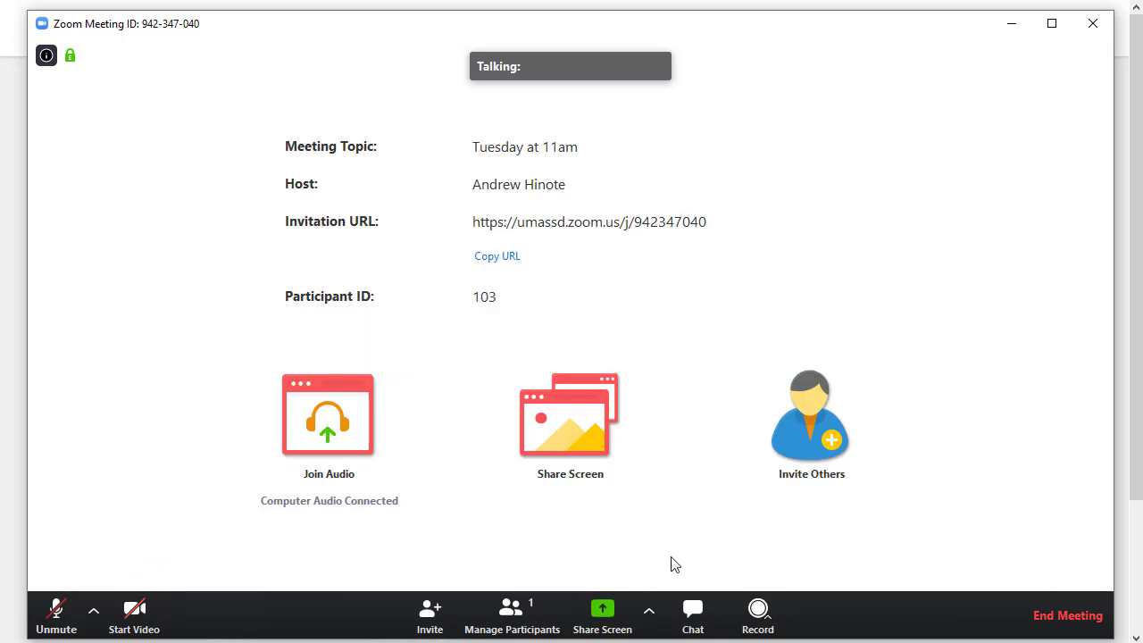
Step: Send the message "Hello" to Everyone in the meeting's group chat
{"action": "left_click", "coordinate": [700, 619]}
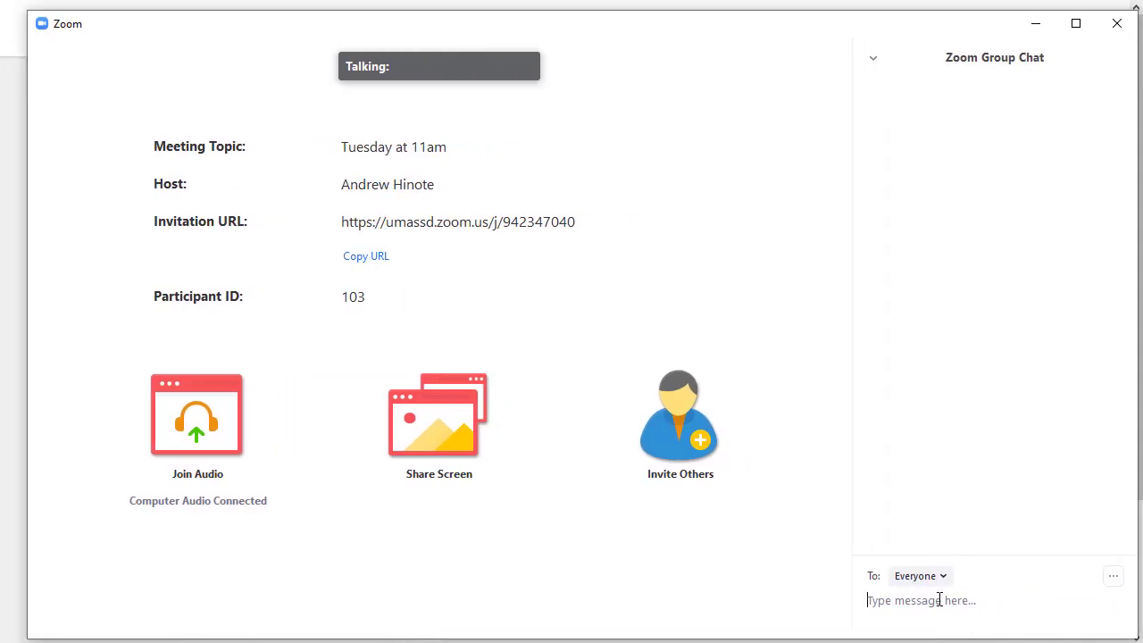
{"action": "type", "text": "Hello"}
{"action": "key", "text": "Return"}
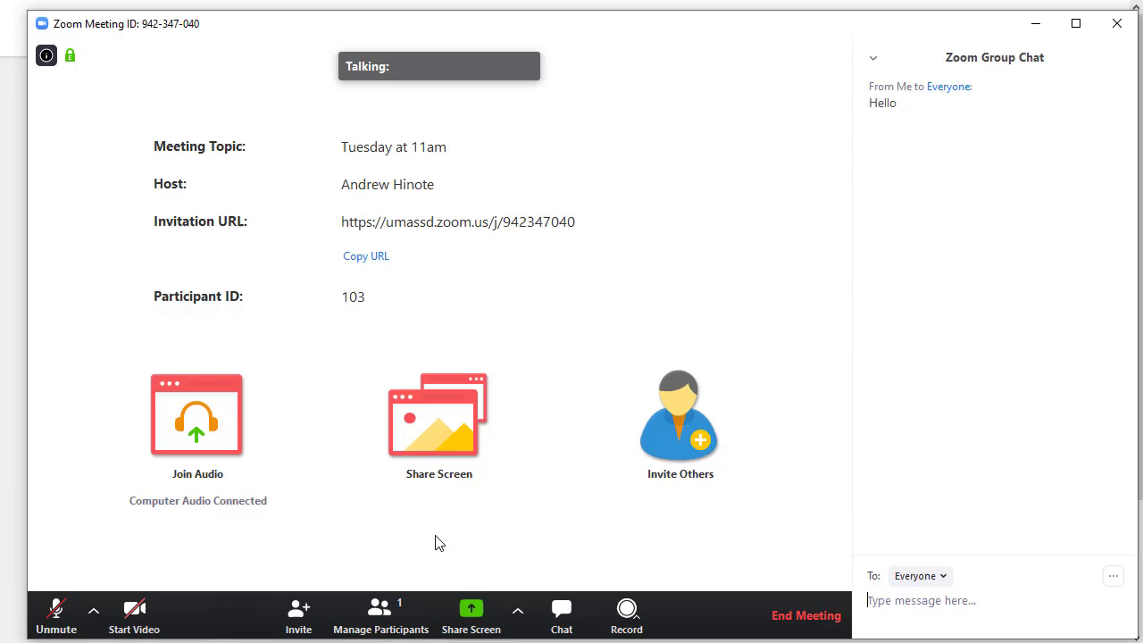
Step: View the available screen sharing options and close them without sharing anything
{"action": "left_click", "coordinate": [472, 615]}
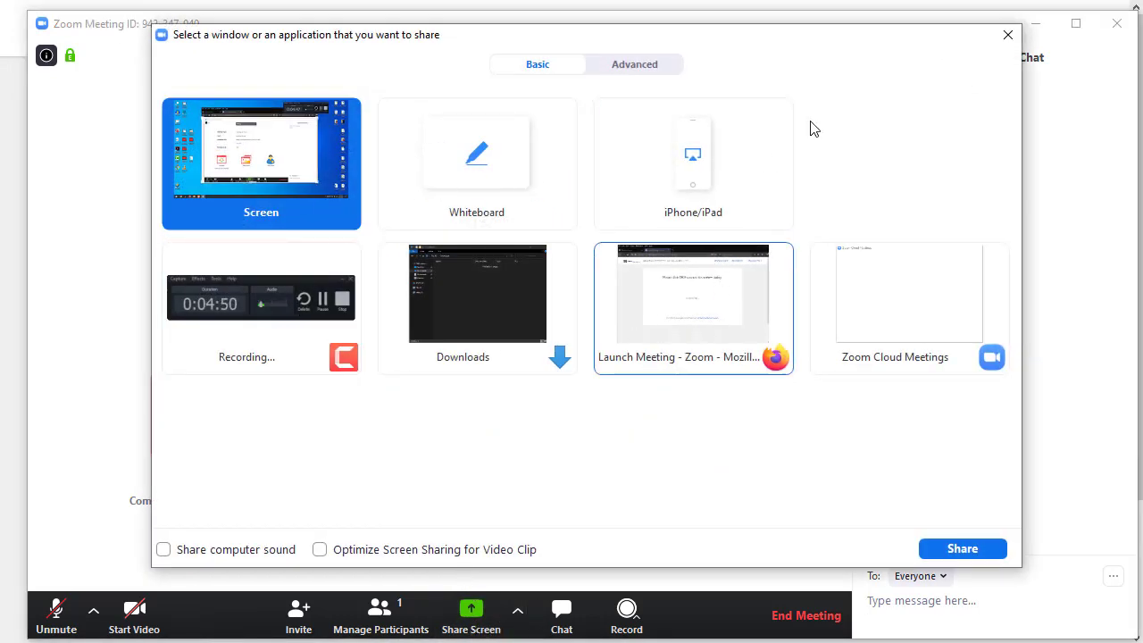
{"action": "left_click", "coordinate": [1009, 37]}
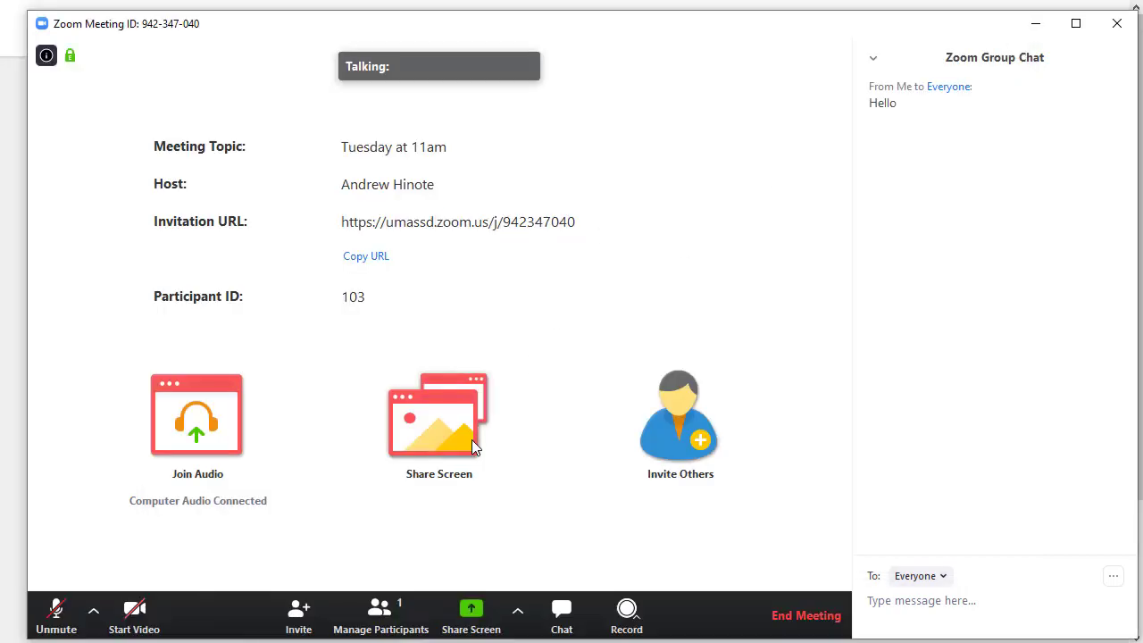
Step: View the options for recording the meeting and show the participants list alongside the group chat
{"action": "left_click", "coordinate": [631, 616]}
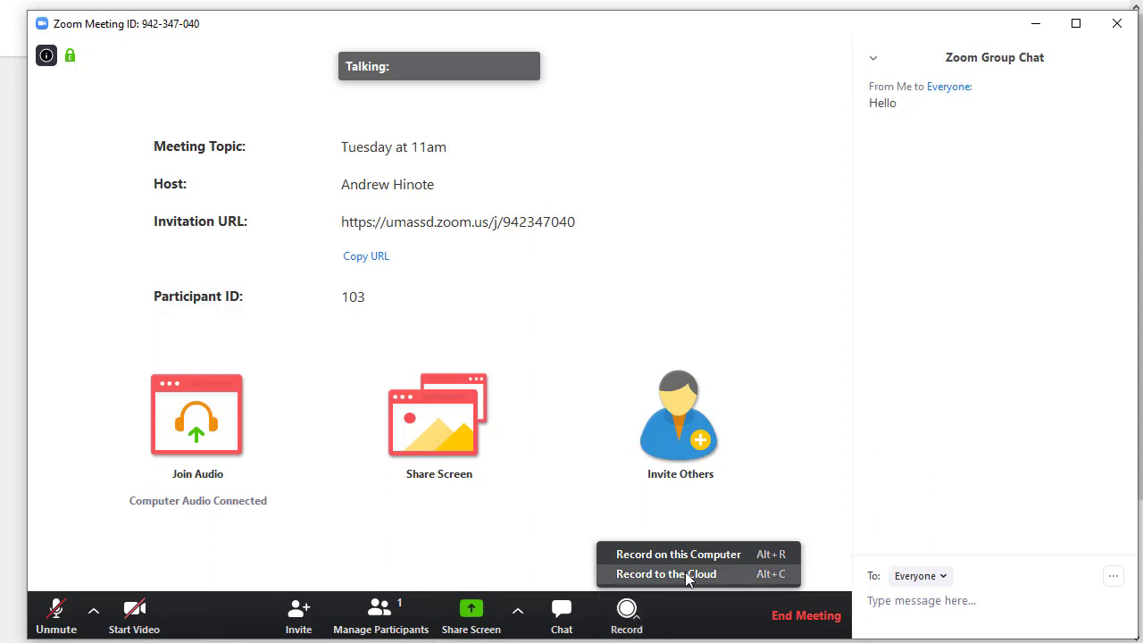
{"action": "left_click", "coordinate": [716, 569]}
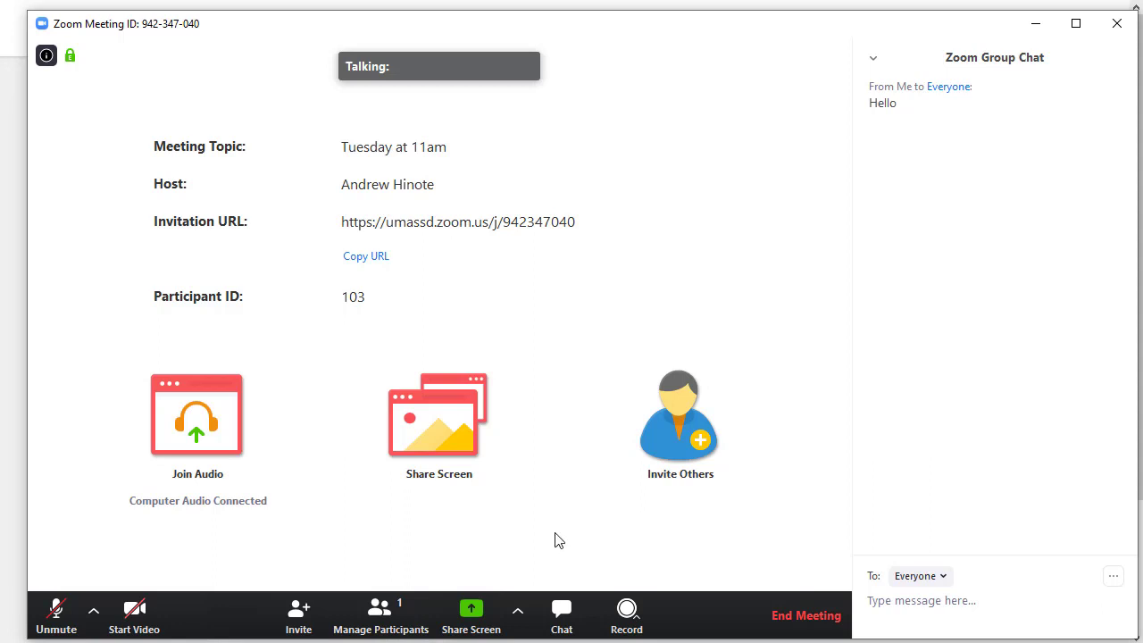
{"action": "left_click", "coordinate": [379, 611]}
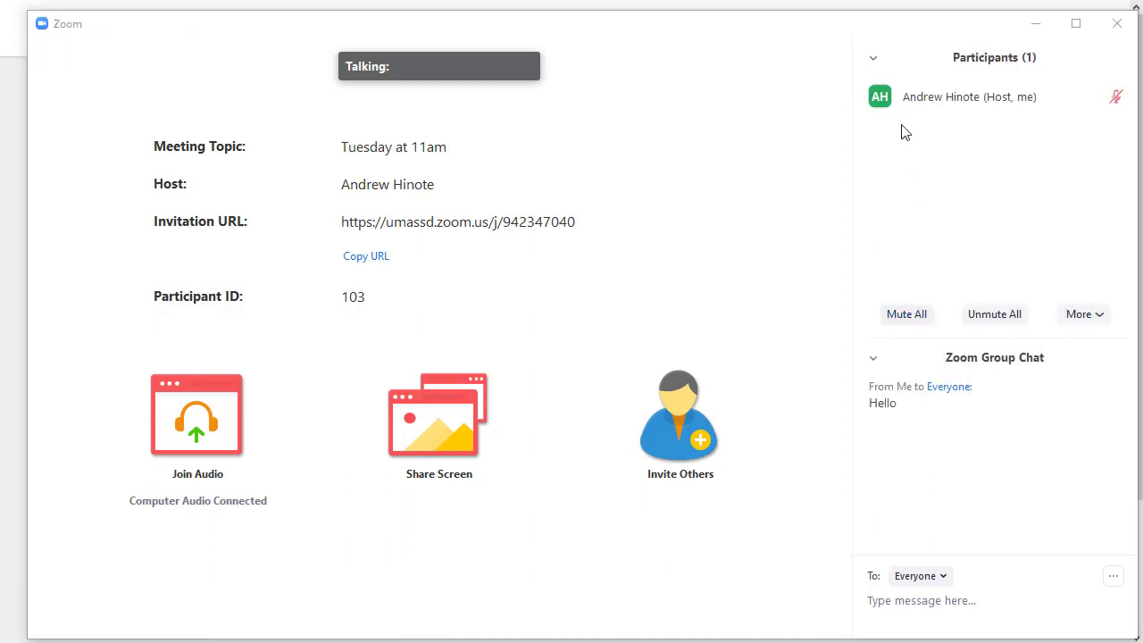
Step: Copy the meeting's invitation URL from the invite options and close the invitation dialog
{"action": "mouse_move", "coordinate": [554, 636]}
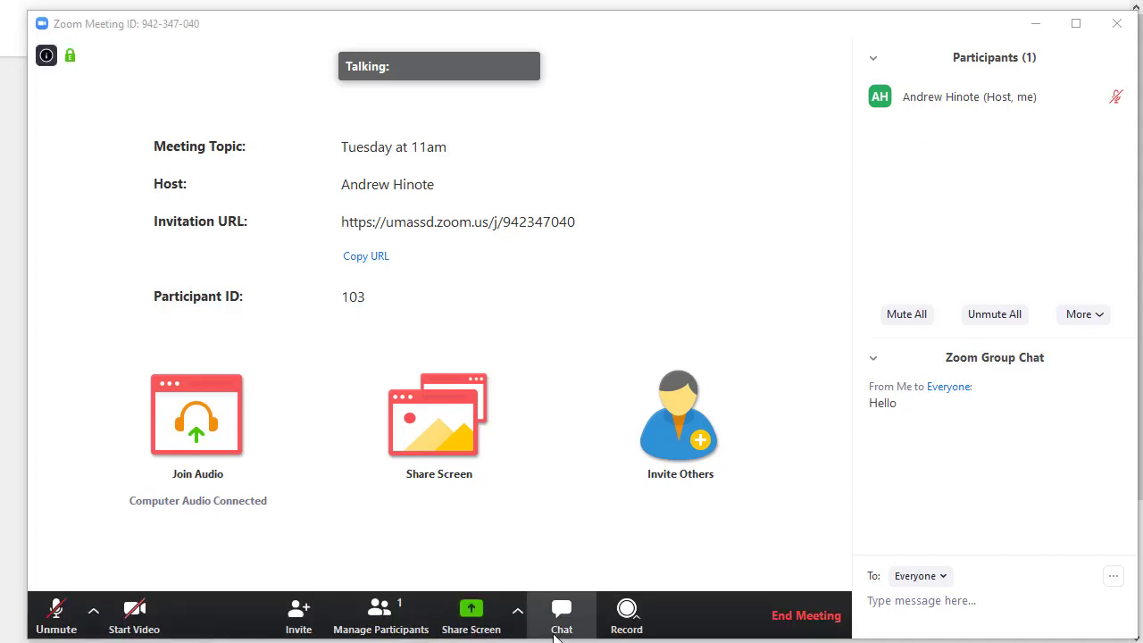
{"action": "left_click", "coordinate": [302, 616]}
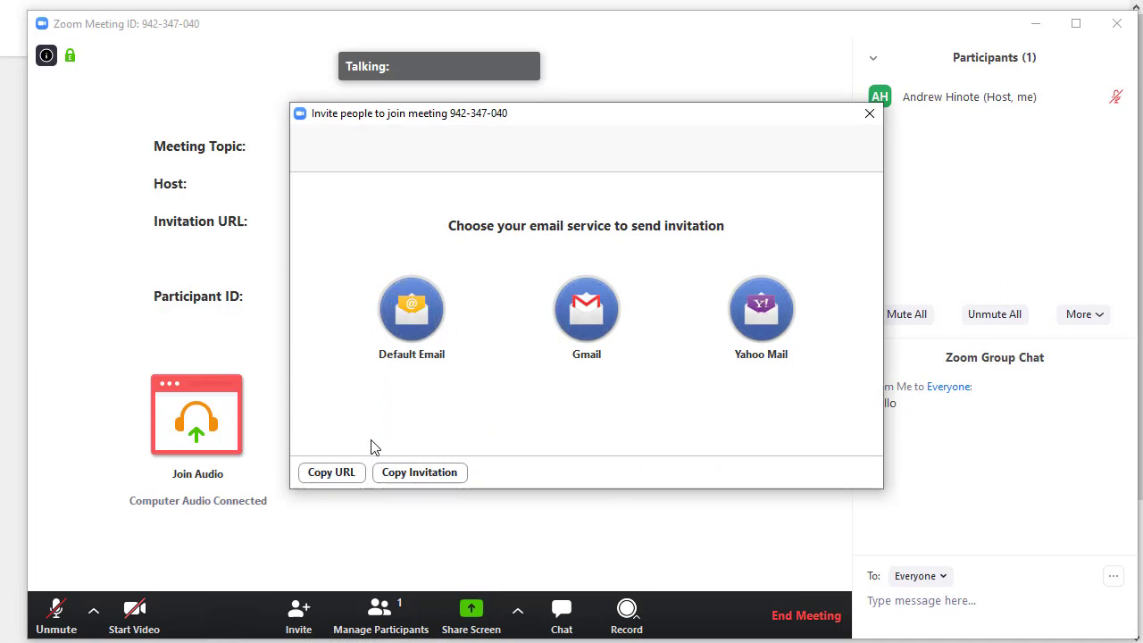
{"action": "left_click", "coordinate": [332, 475]}
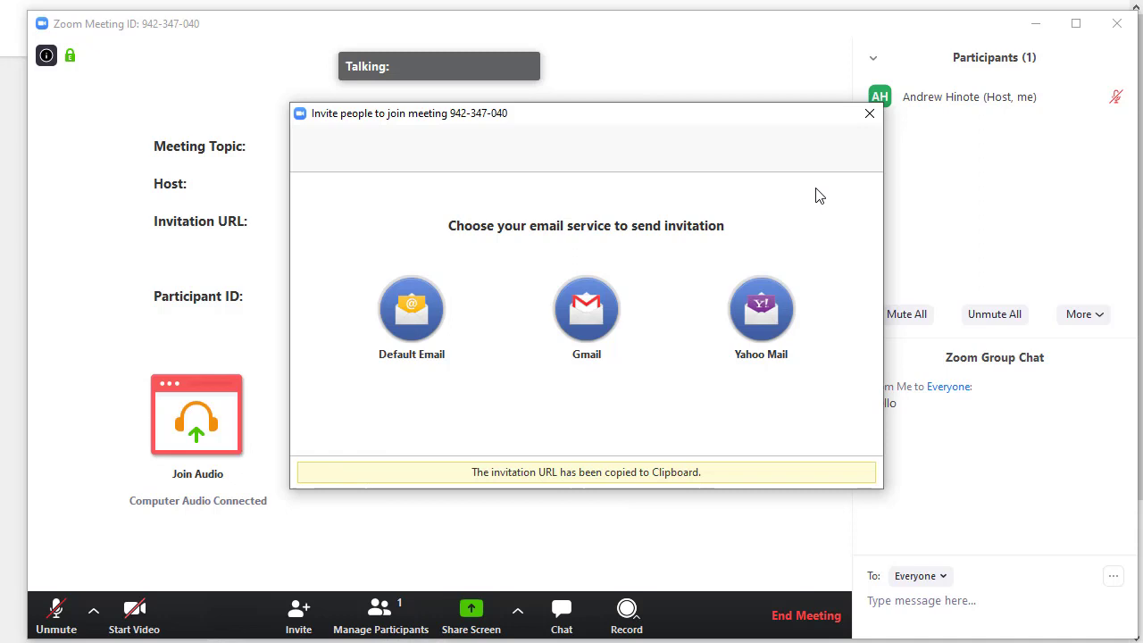
{"action": "left_click", "coordinate": [869, 114]}
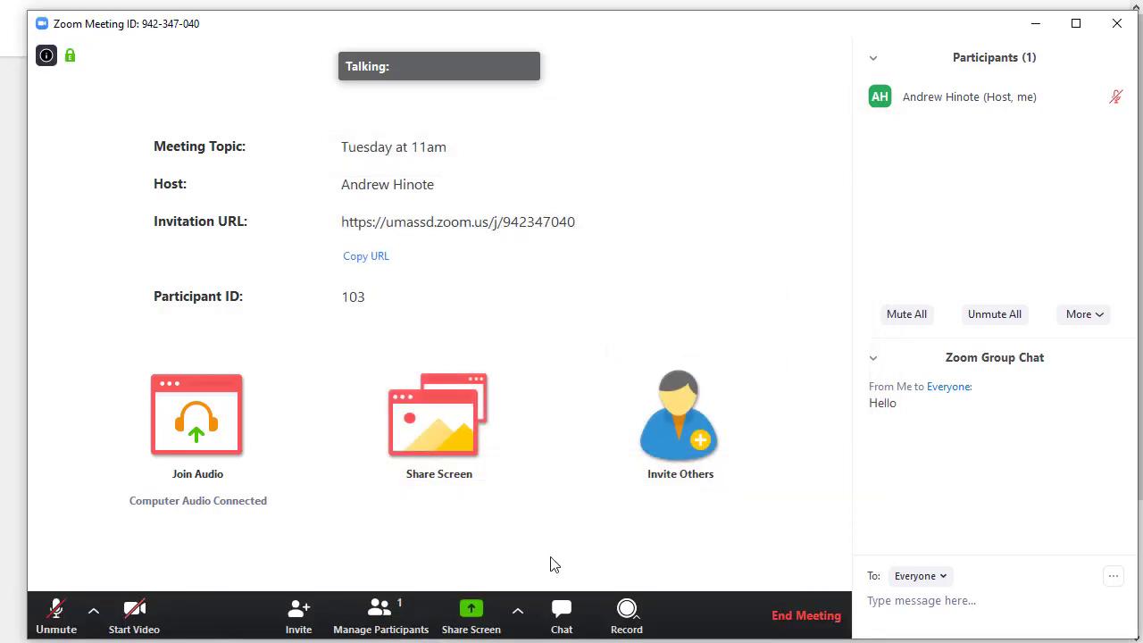
Step: End the meeting for all participants and close the Downloads folder window
{"action": "left_click", "coordinate": [786, 615]}
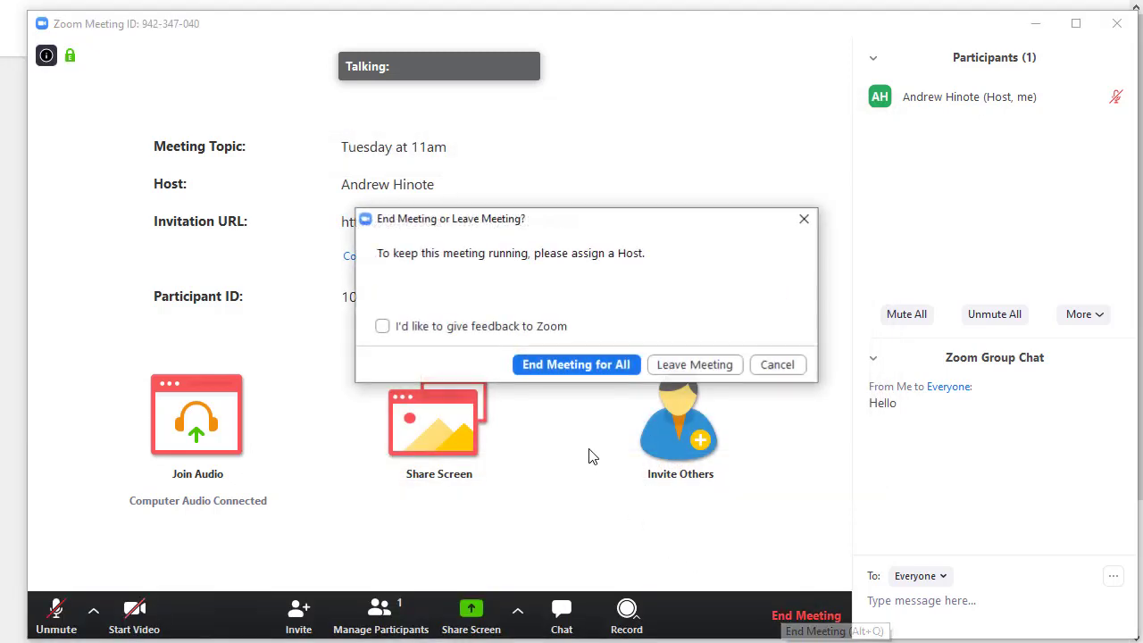
{"action": "left_click", "coordinate": [559, 366]}
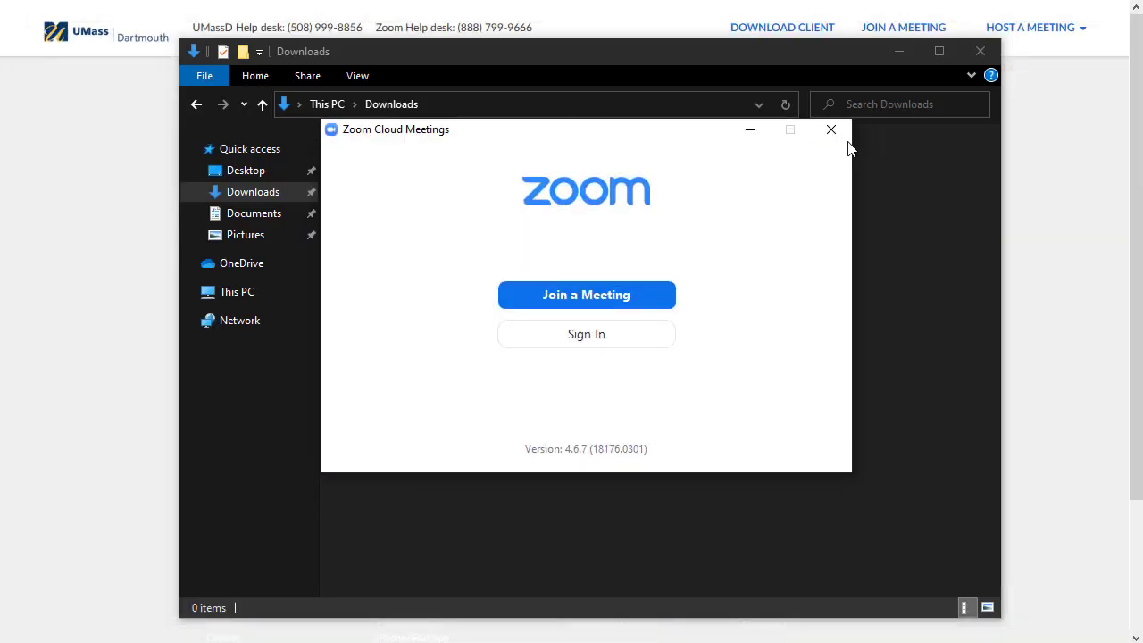
{"action": "left_click", "coordinate": [975, 54]}
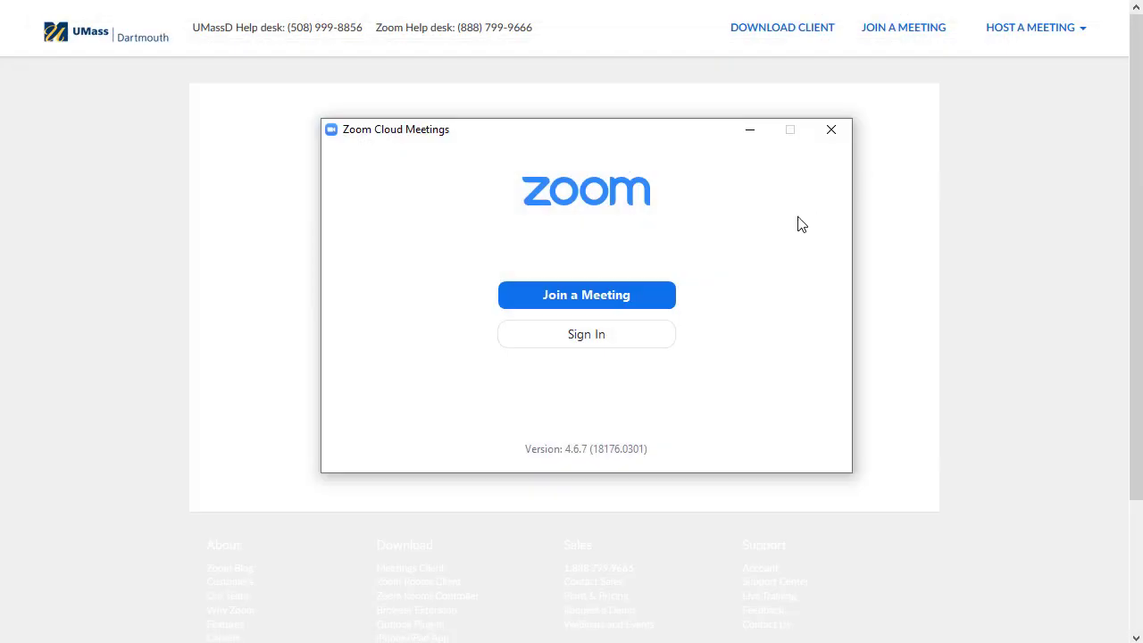